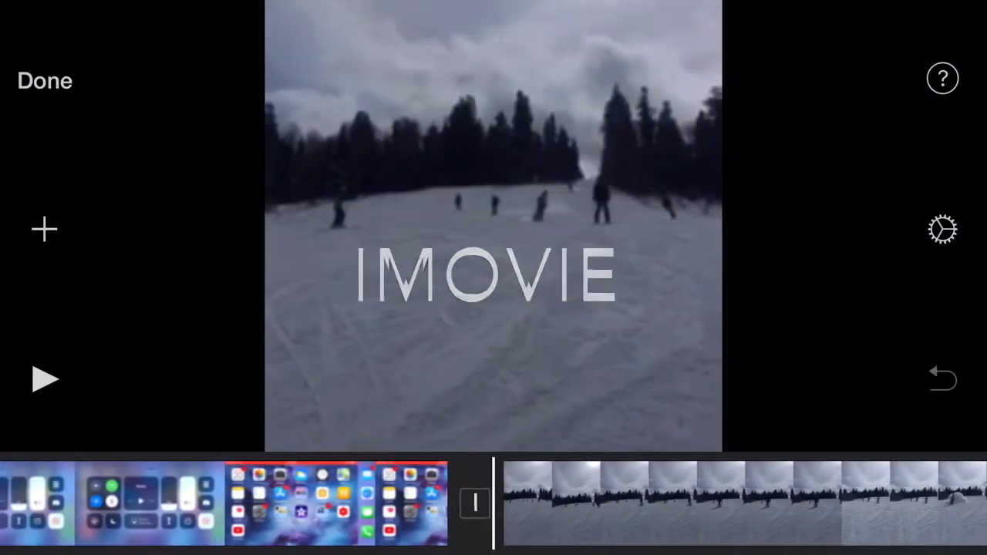
Play the project from the title clip
left_click(45, 379)
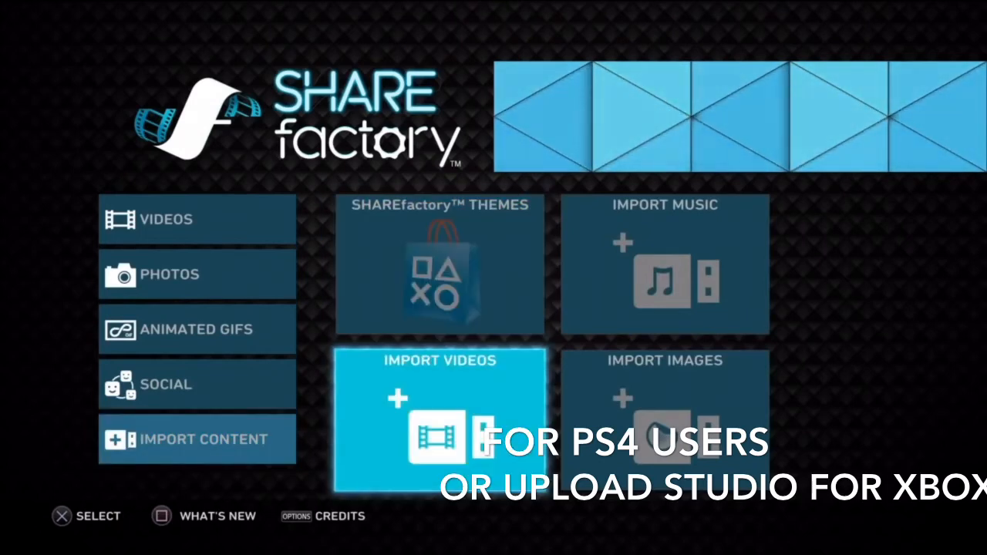
Choose Import Videos to reach the recent-clips or USB import page
key("Return")
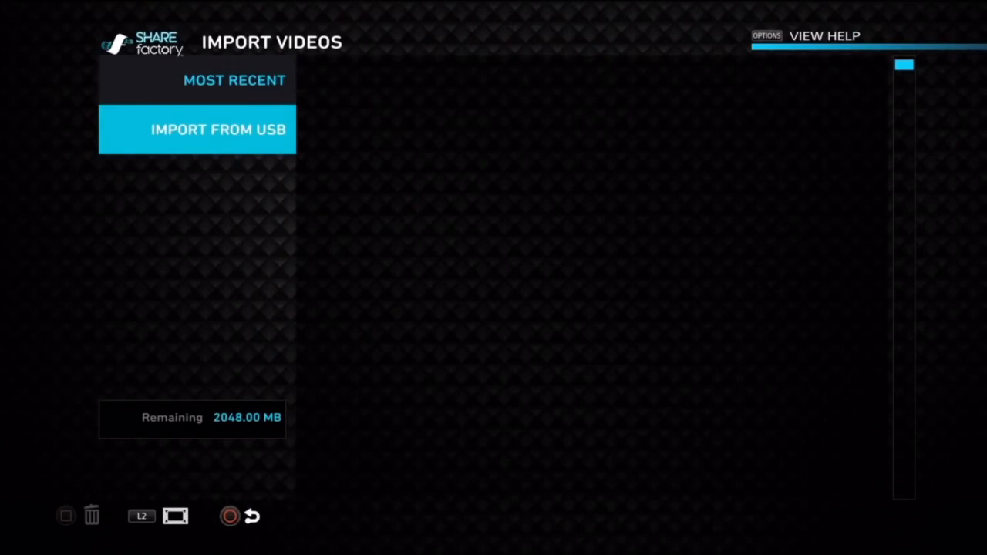
Select Import From USB and load the video clips from the USB drive
key("Up")
key("Down")
key("Return")
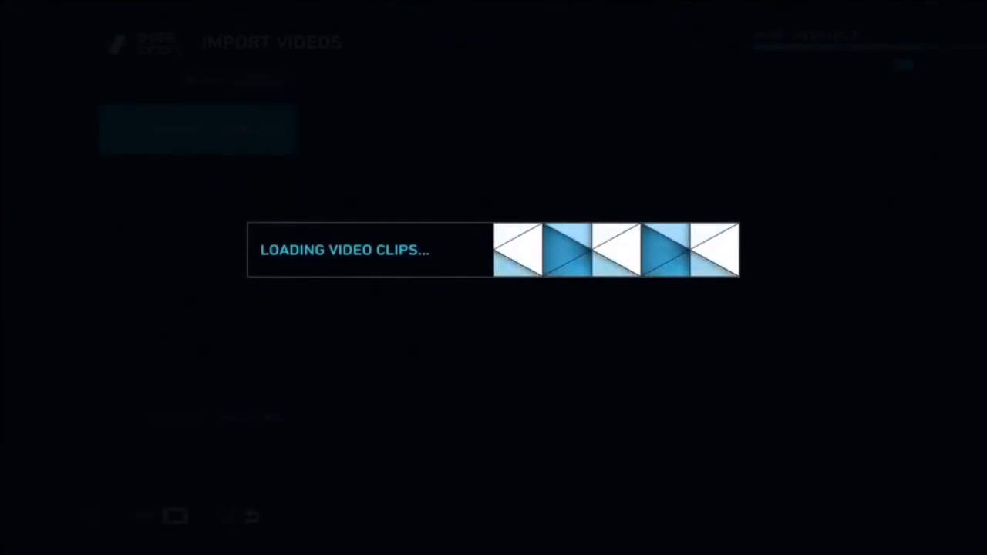